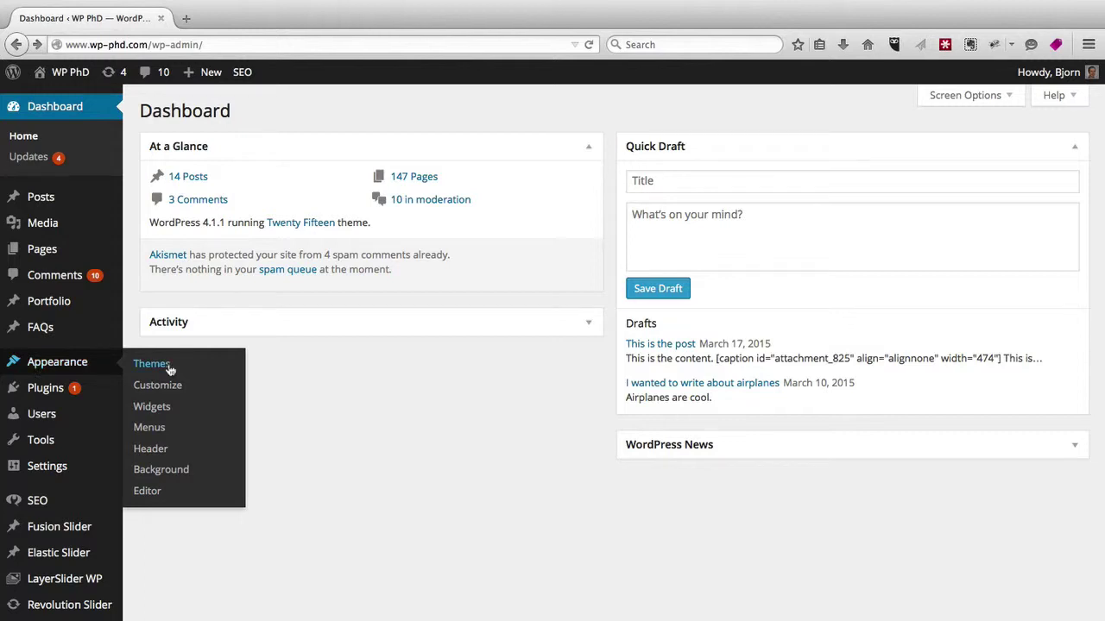
Step: Open the installed themes list and scroll down to the Twenty Fourteen card
{"action": "left_click", "coordinate": [153, 367]}
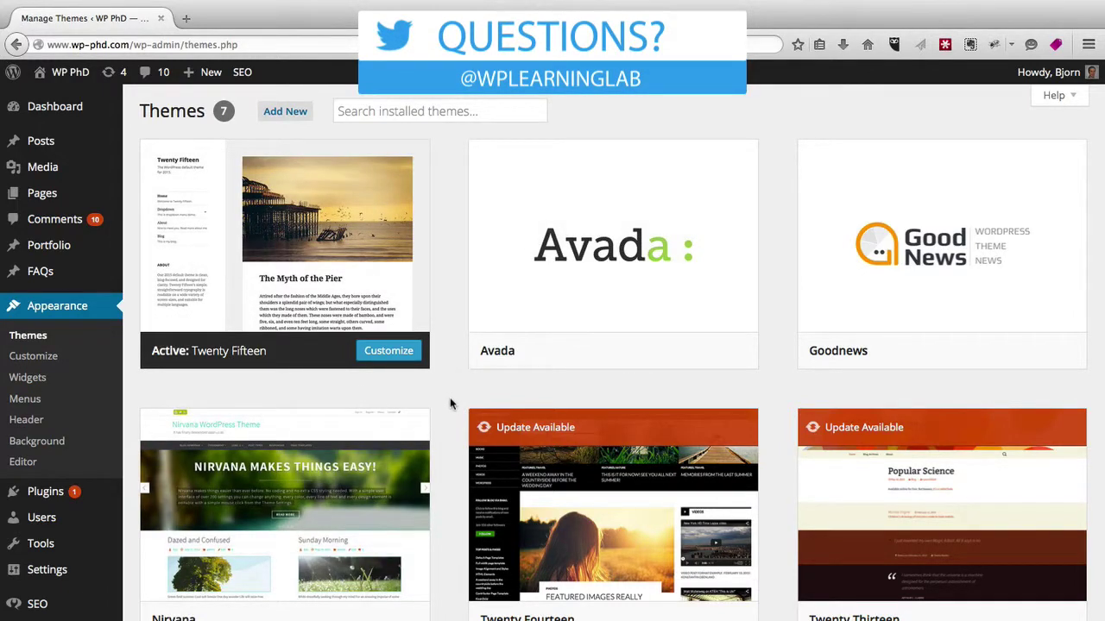
{"action": "scroll", "coordinate": [449, 403], "scroll_direction": "down", "scroll_amount": 5}
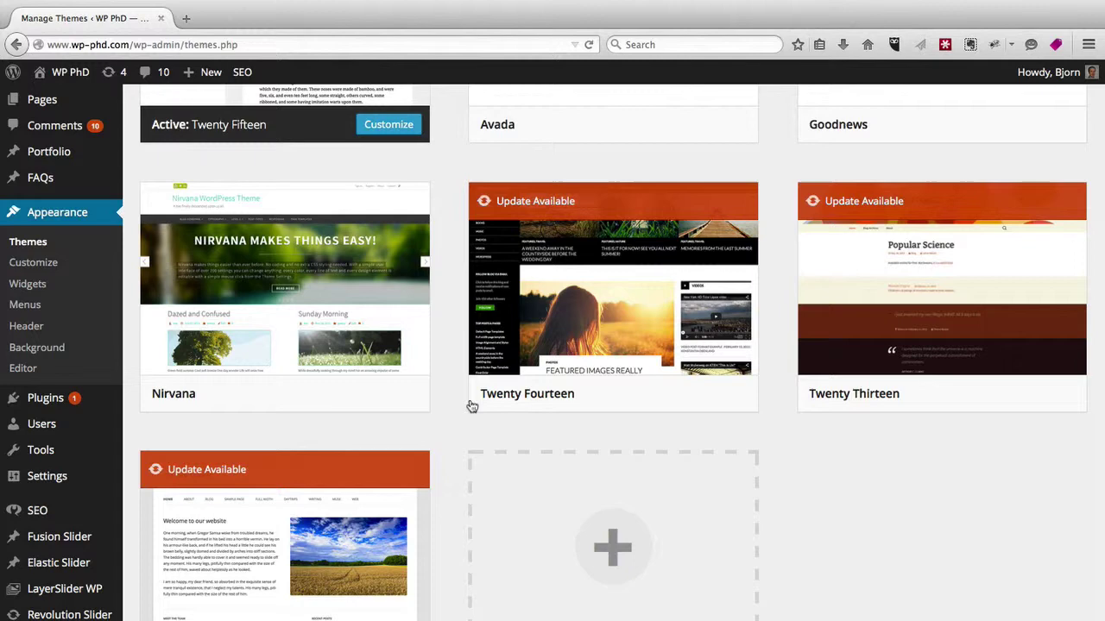
{"action": "mouse_move", "coordinate": [613, 505]}
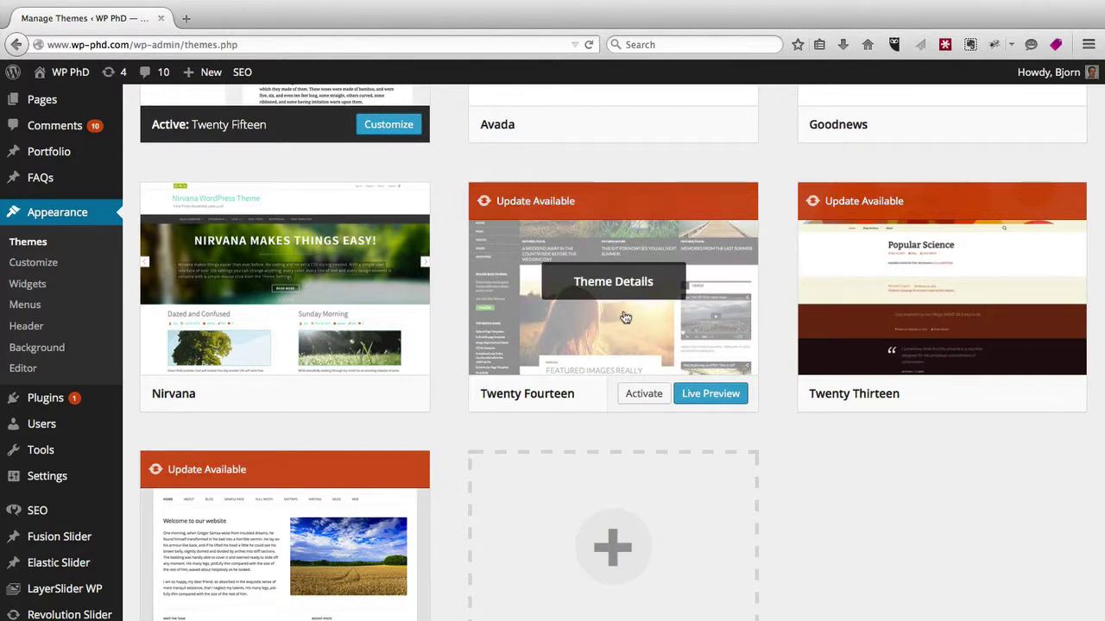
Step: Open Twenty Fourteen's Theme Details, showing version 1.1 with 1.3 available
{"action": "left_click", "coordinate": [543, 211]}
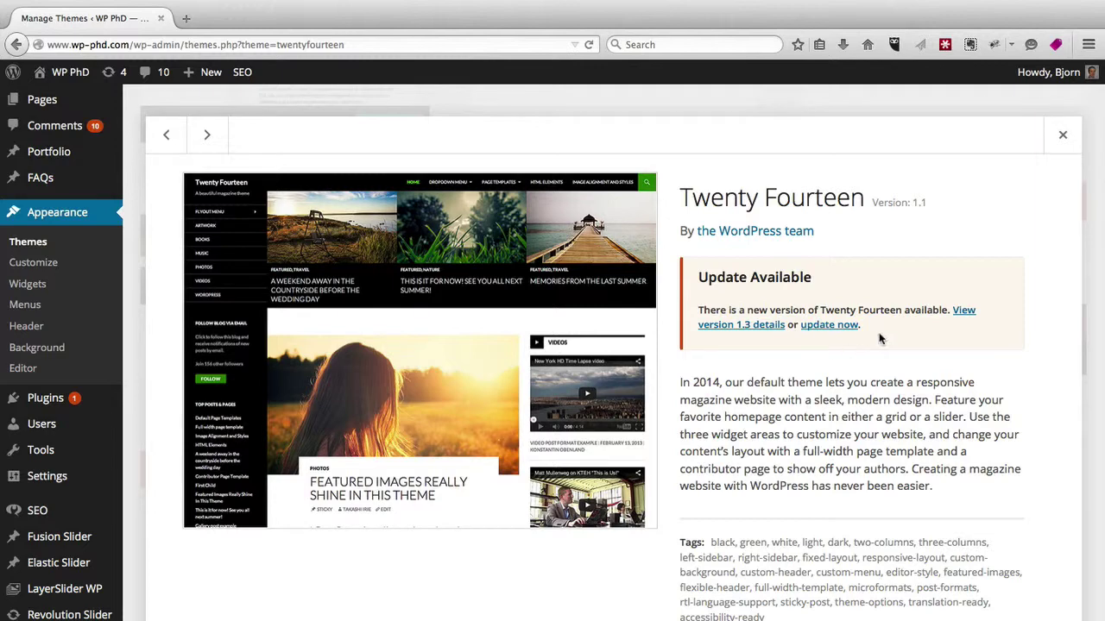
Step: Update Twenty Fourteen from version 1.1 to 1.3
{"action": "left_click", "coordinate": [830, 328]}
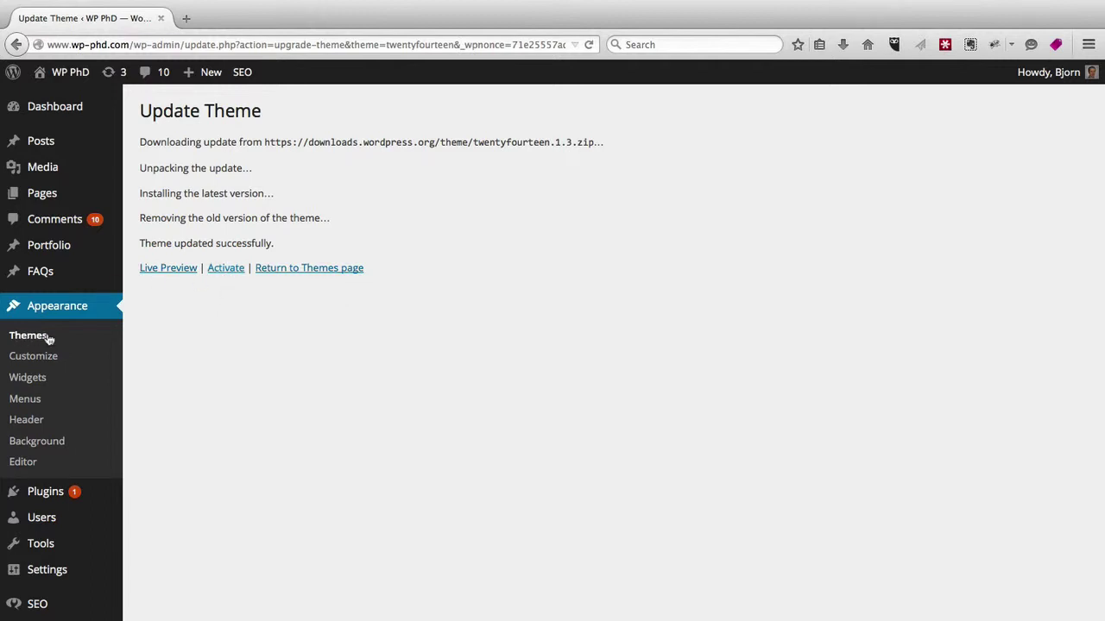
Step: Return to Appearance > Themes and confirm Twenty Fourteen has no update notice
{"action": "left_click", "coordinate": [47, 339]}
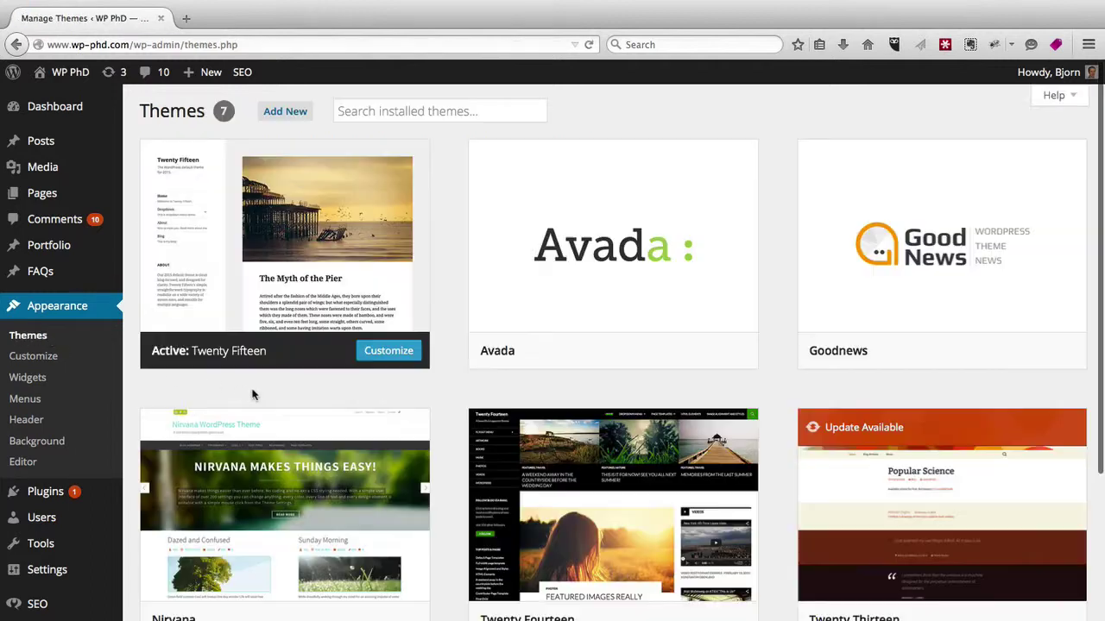
{"action": "scroll", "coordinate": [497, 406], "scroll_direction": "down", "scroll_amount": 2}
{"action": "scroll", "coordinate": [497, 406], "scroll_direction": "down", "scroll_amount": 3}
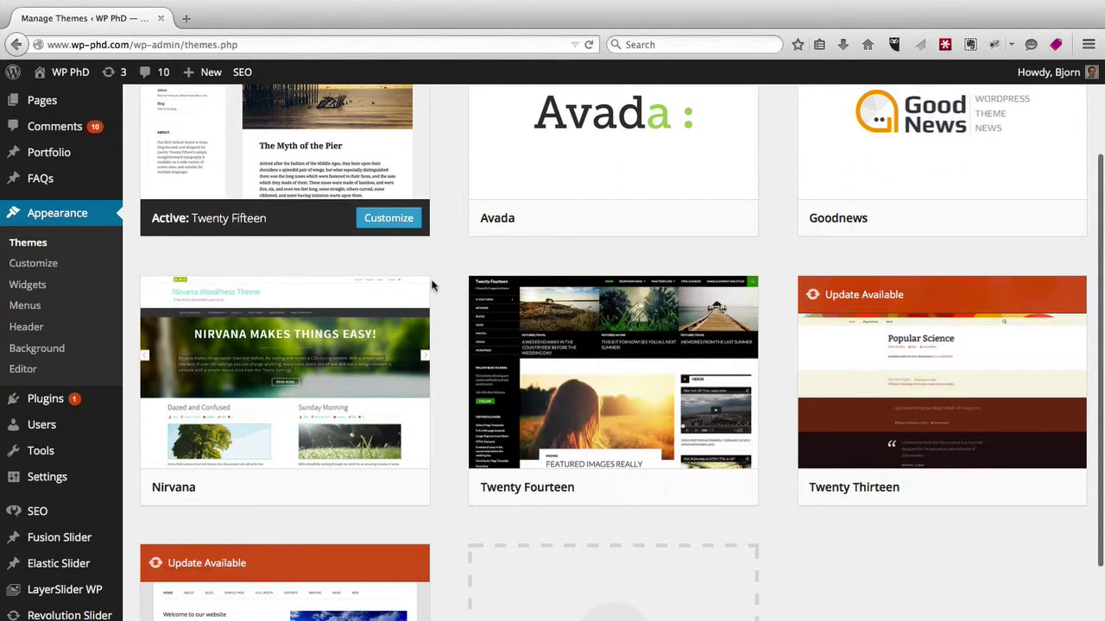
{"action": "scroll", "coordinate": [442, 283], "scroll_direction": "down", "scroll_amount": 2}
{"action": "scroll", "coordinate": [441, 280], "scroll_direction": "down", "scroll_amount": 2}
{"action": "scroll", "coordinate": [442, 280], "scroll_direction": "up", "scroll_amount": 6}
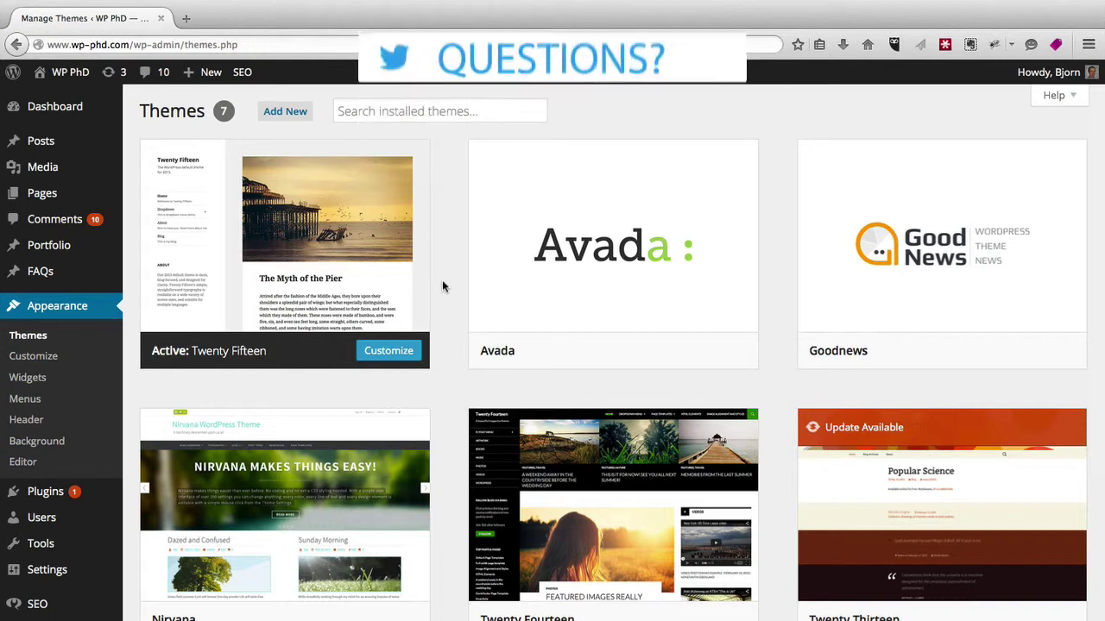